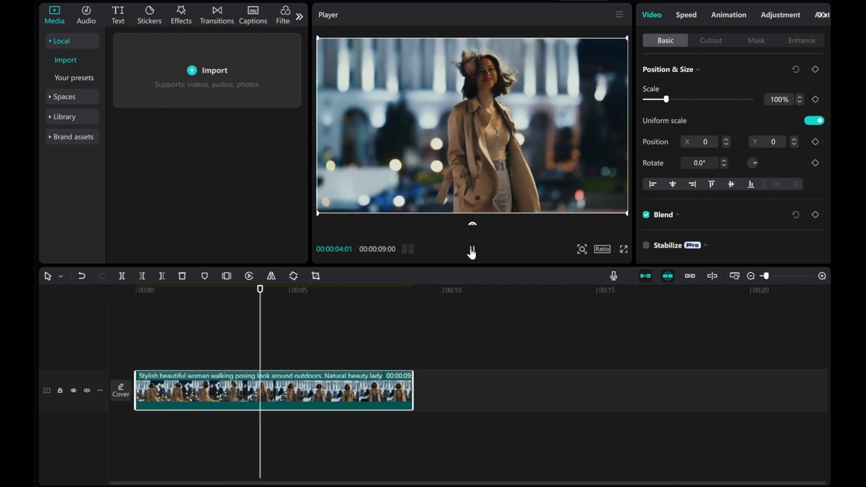
Step: Pause playback and return the playhead to the start of the walking-woman clip
left_click(472, 251)
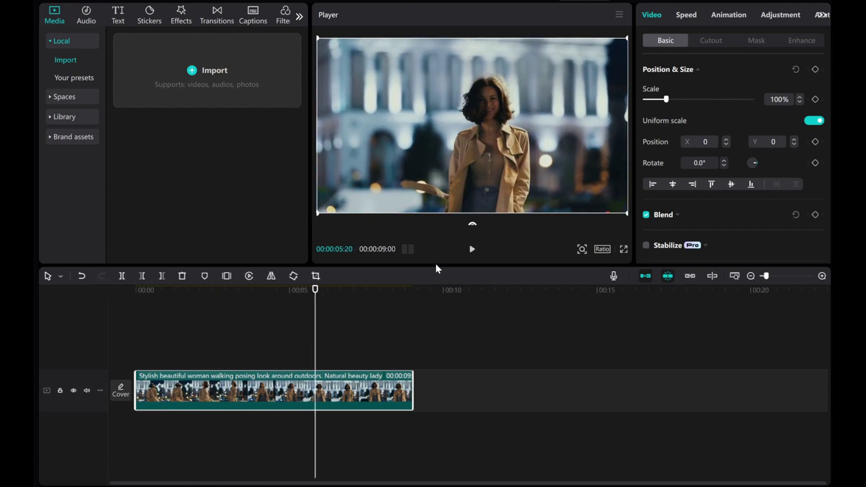
left_click(314, 353)
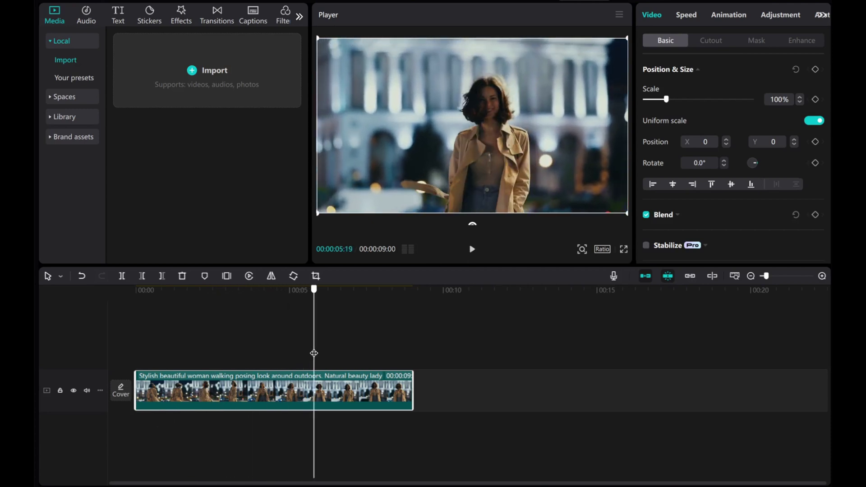
left_click_drag(314, 354, 105, 347)
Step: Copy the walking-woman clip and paste the duplicate onto a new track above
right_click(199, 393)
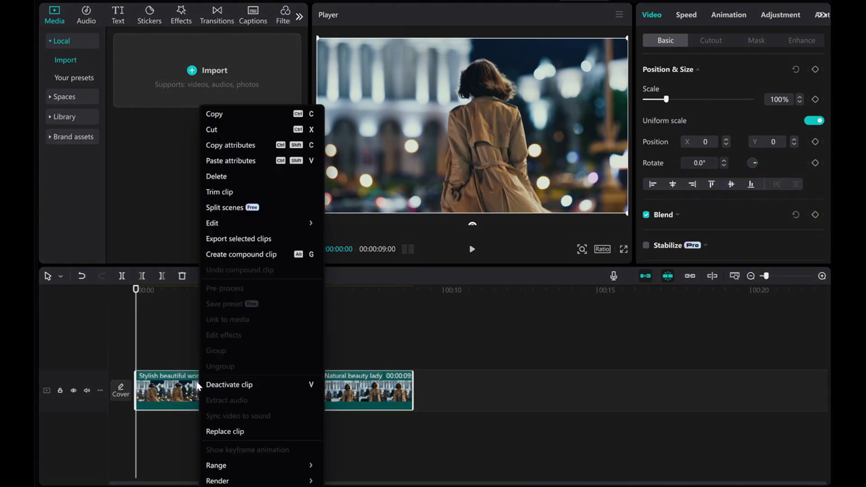
left_click(213, 115)
right_click(152, 353)
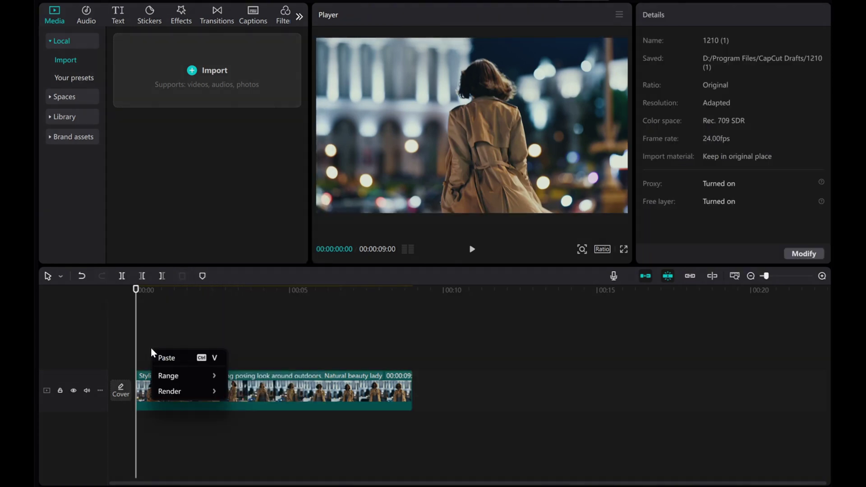
left_click(165, 359)
Step: Deselect the pasted copy and scrub forward to the 4-second freeze point
left_click(142, 322)
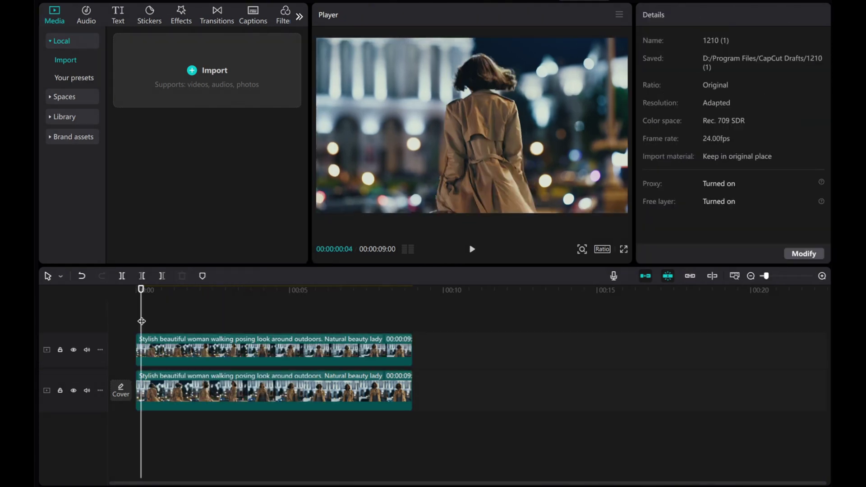
left_click(133, 320)
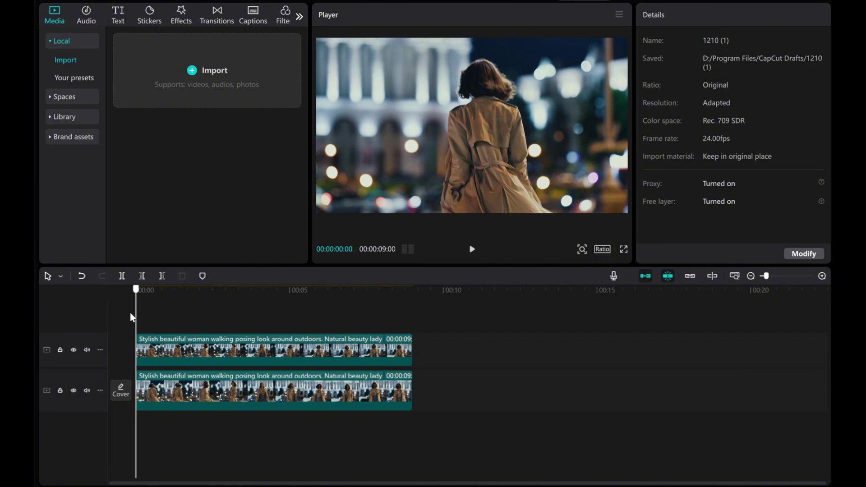
left_click_drag(135, 319, 257, 326)
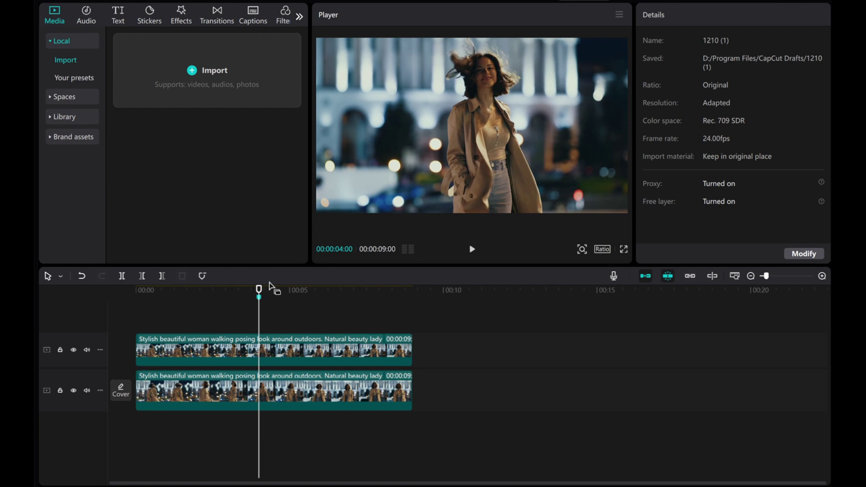
Step: Freeze the upper copy at 00:04 and delete the clip following the freeze
left_click(256, 353)
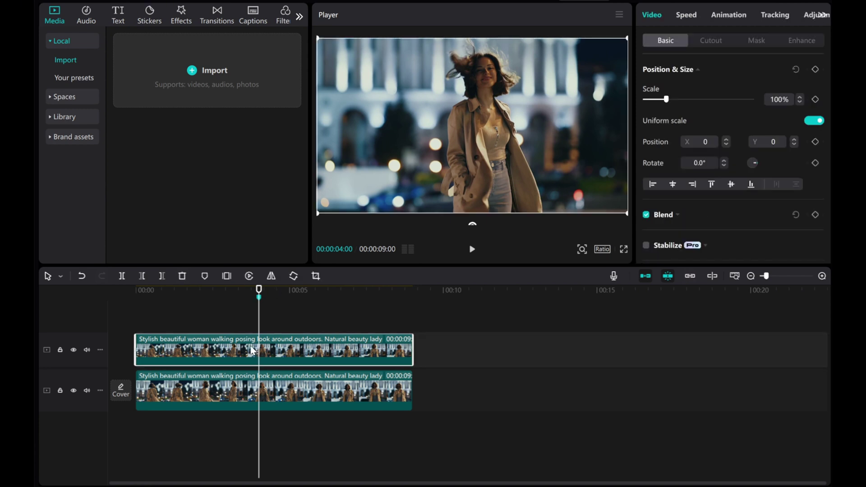
left_click(227, 277)
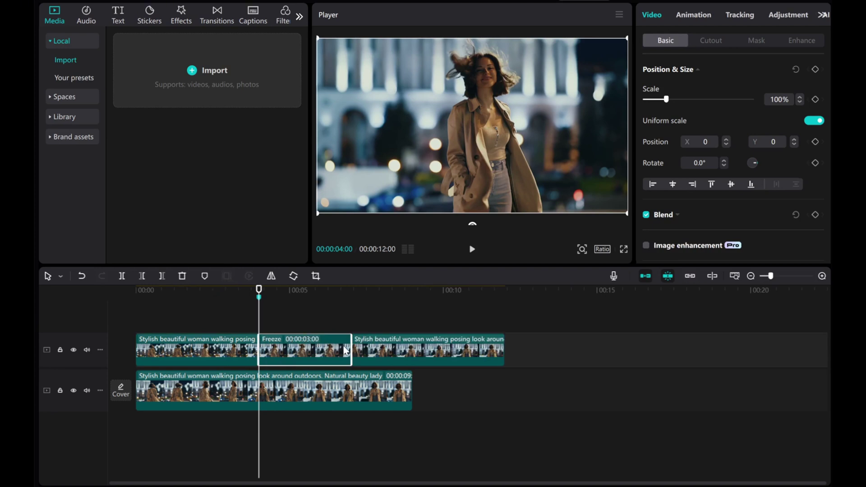
right_click(384, 351)
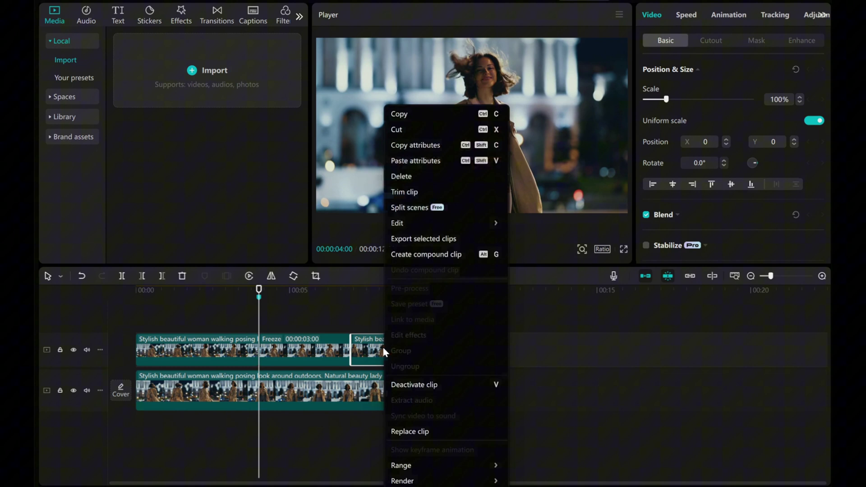
left_click(403, 176)
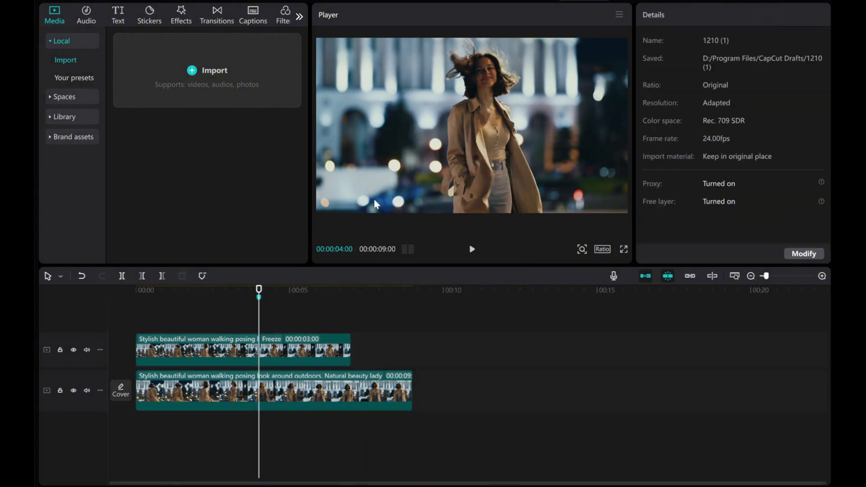
Step: Extend the Freeze clip to 5 seconds and delete the clip before it
left_click(316, 356)
left_click_drag(352, 348, 409, 346)
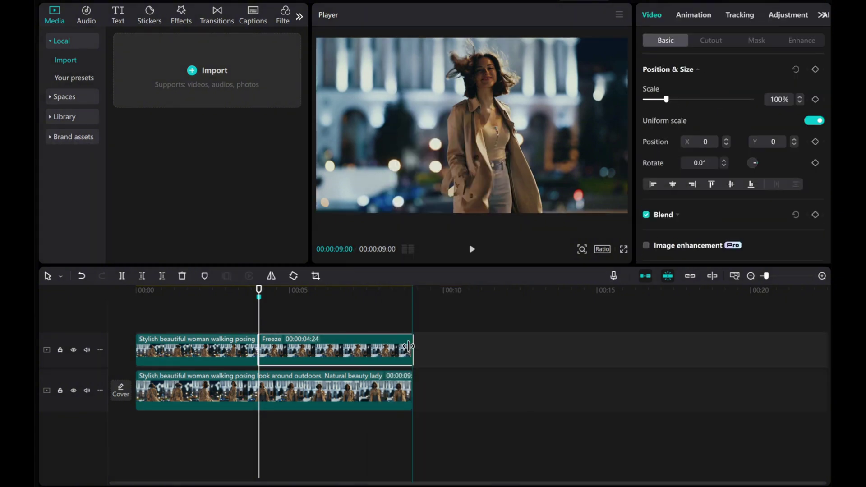
left_click(224, 348)
right_click(224, 348)
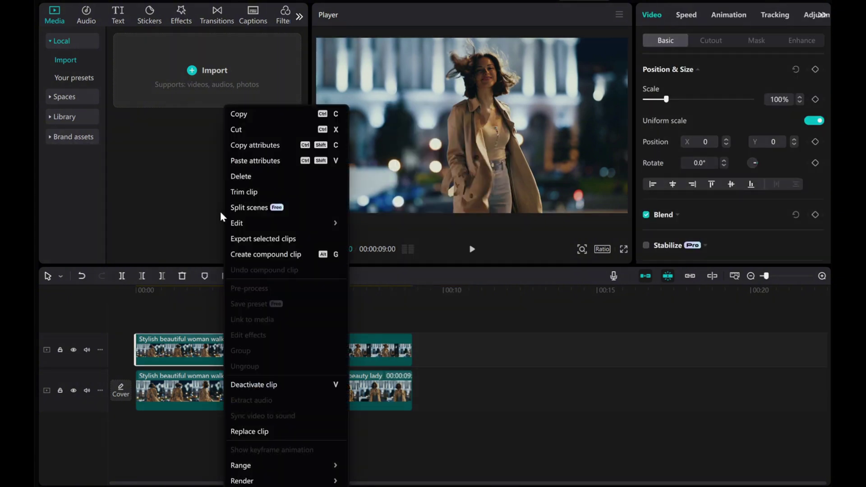
left_click(241, 177)
Step: Move the Freeze clip onto the main track right after the original clip
left_click(295, 351)
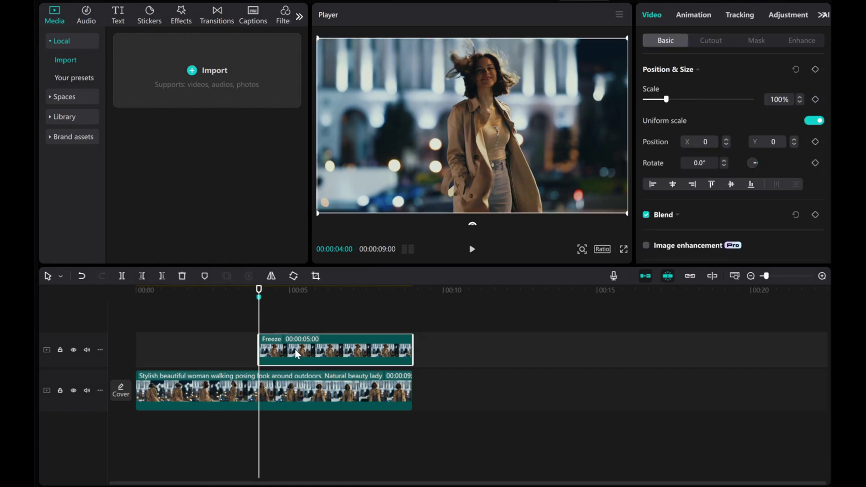
left_click_drag(291, 354, 453, 399)
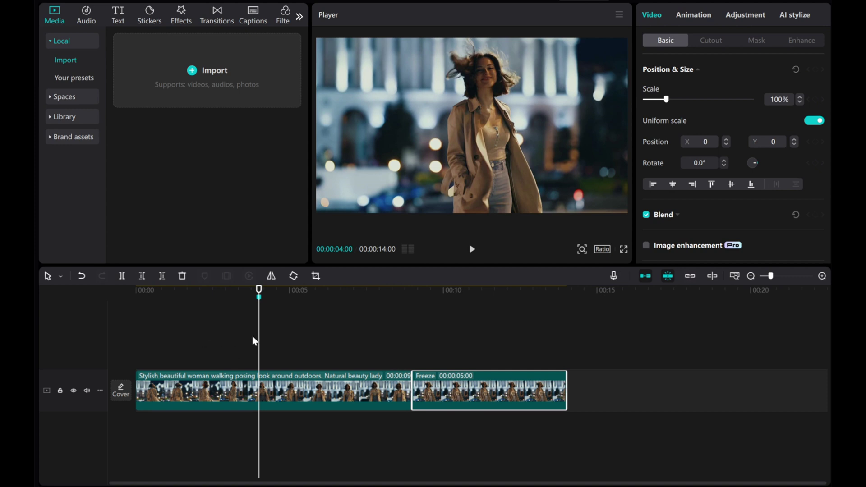
left_click(439, 384)
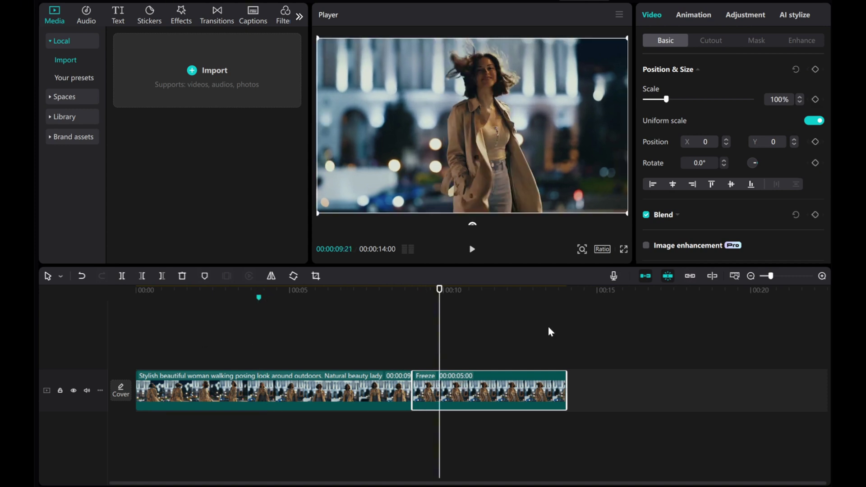
Step: Give the Freeze clip a solid white Color canvas background
scroll(675, 151, "down", 2)
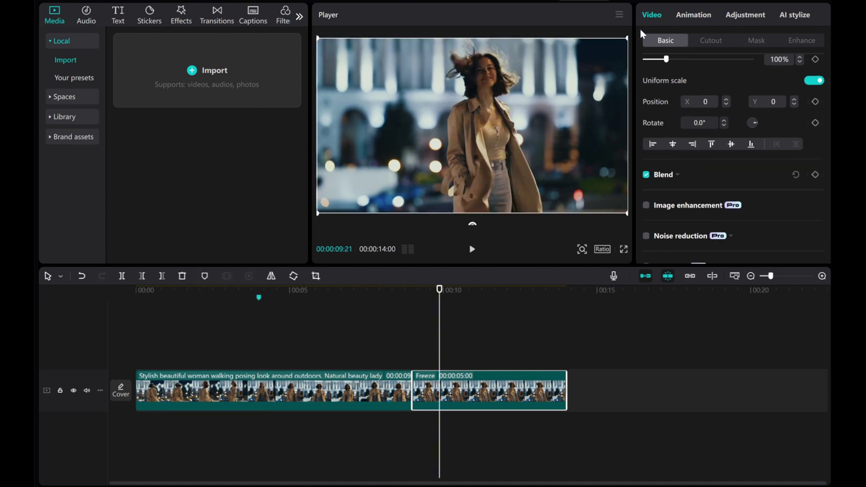
scroll(678, 180, "down", 6)
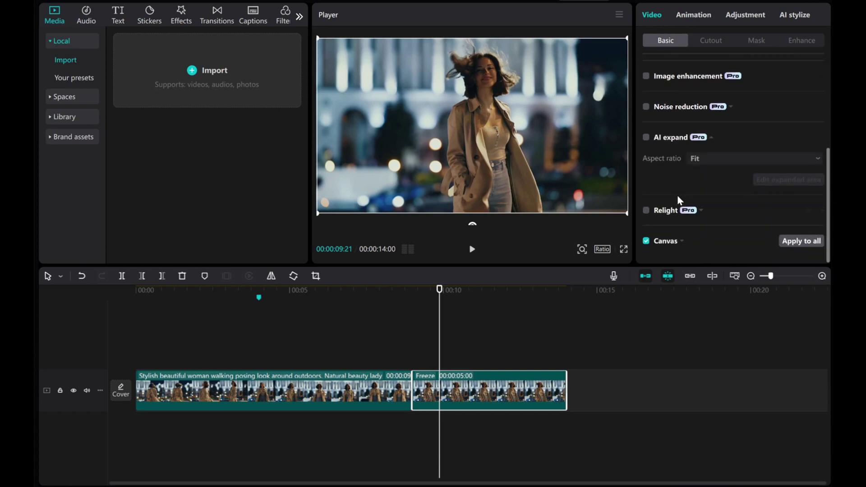
scroll(669, 245, "down", 1)
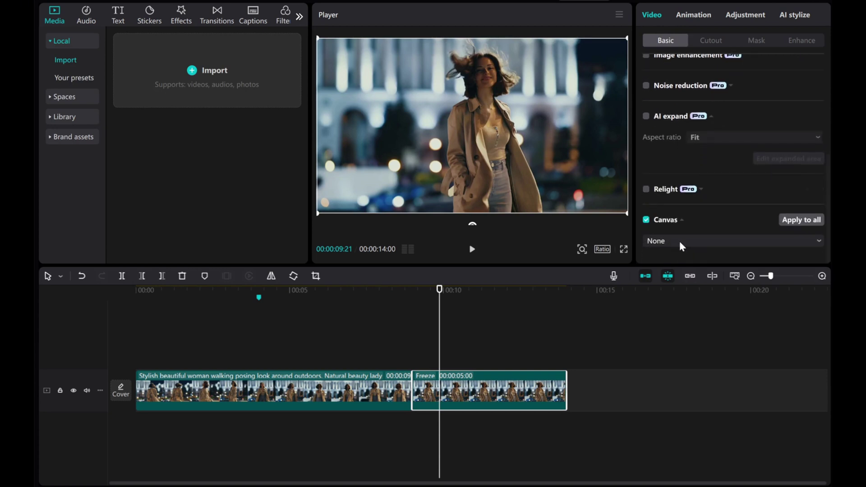
left_click(680, 241)
left_click(670, 294)
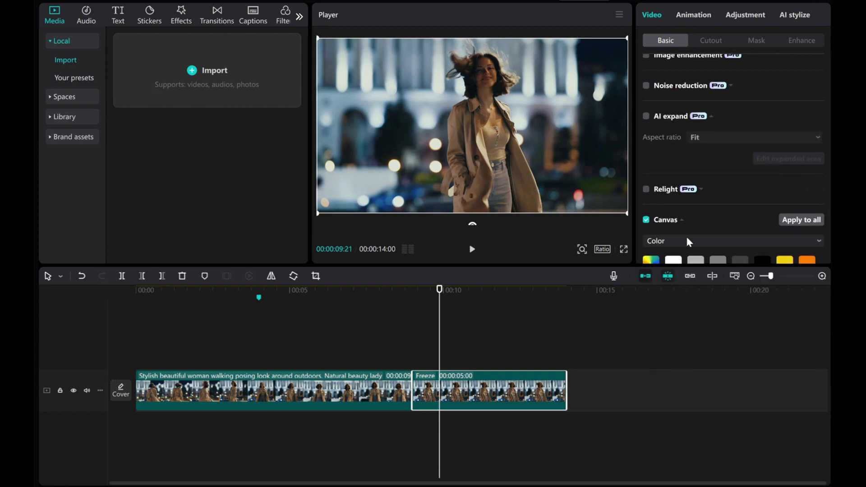
scroll(686, 235, "down", 2)
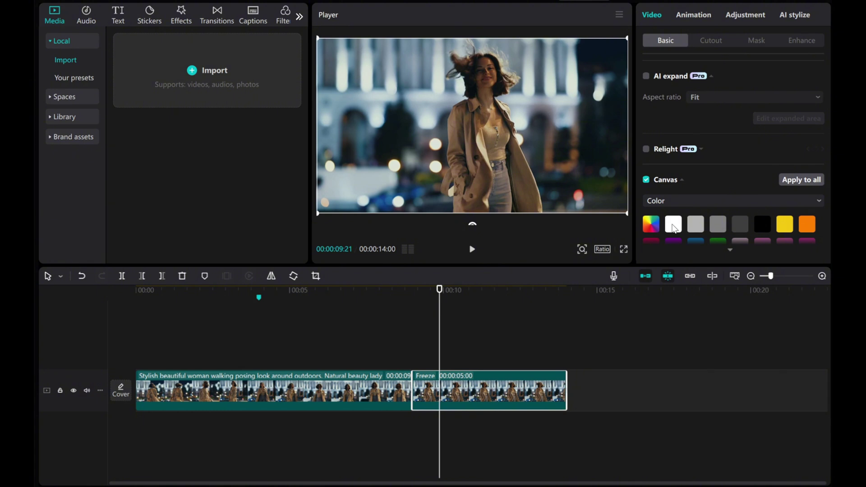
left_click(674, 226)
Step: Keyframe the Freeze clip's Scale at 100% at its start, then 95% a few frames later
left_click_drag(440, 362, 412, 363)
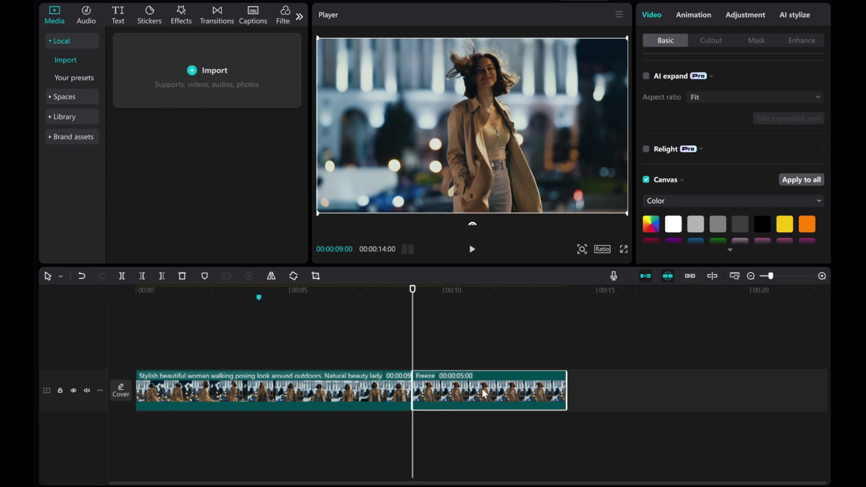
scroll(714, 134, "up", 5)
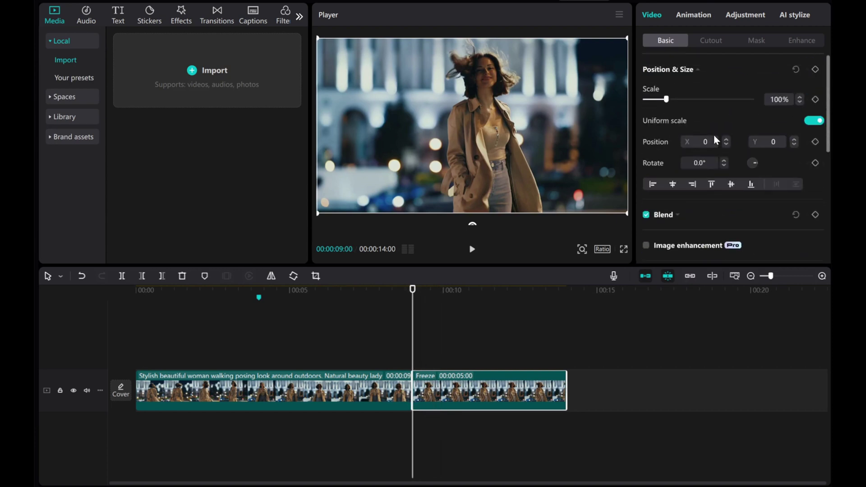
left_click(816, 100)
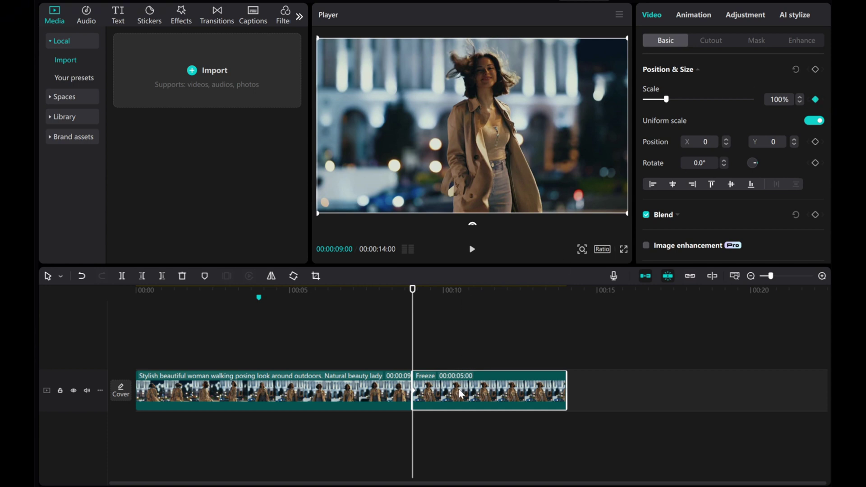
key("Right")
key("Right")
key("Right")
key("Right")
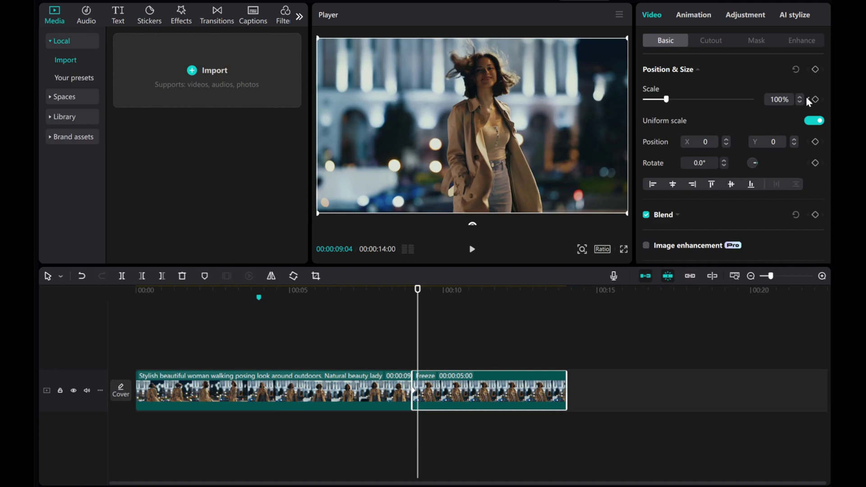
left_click(778, 99)
type("95")
key("Return")
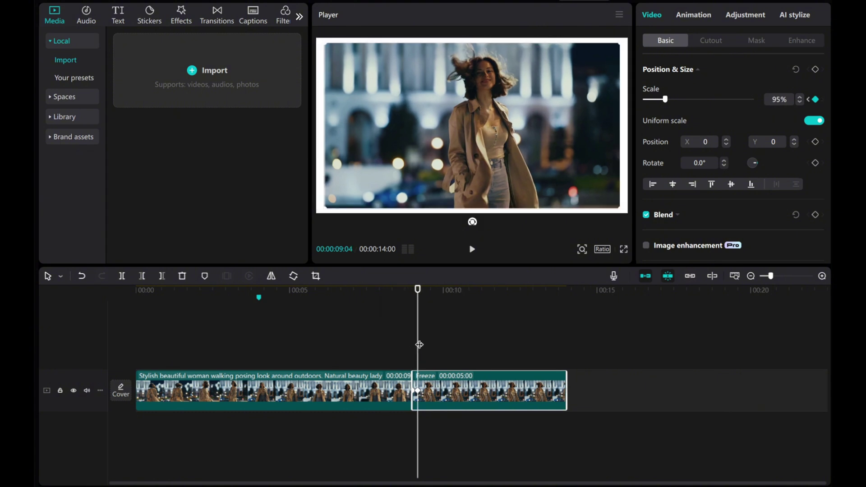
Step: Make the Freeze clip a compound clip and place it on the upper track at 00:00:04:00
right_click(450, 389)
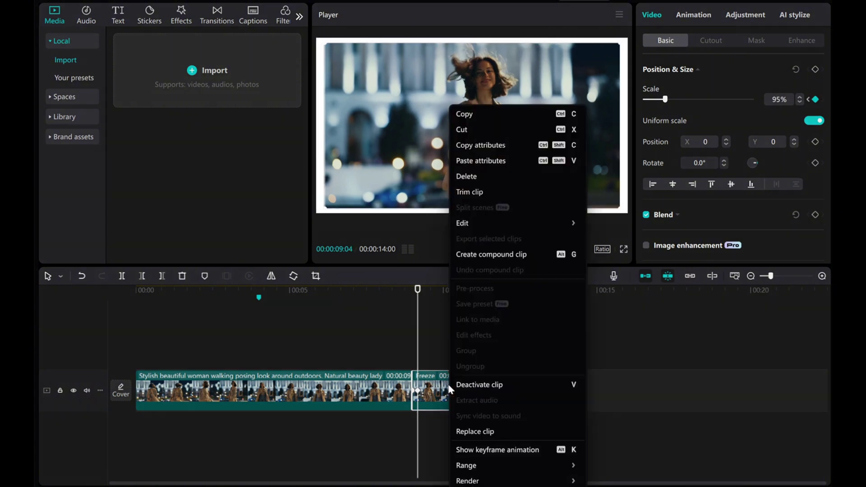
left_click(485, 256)
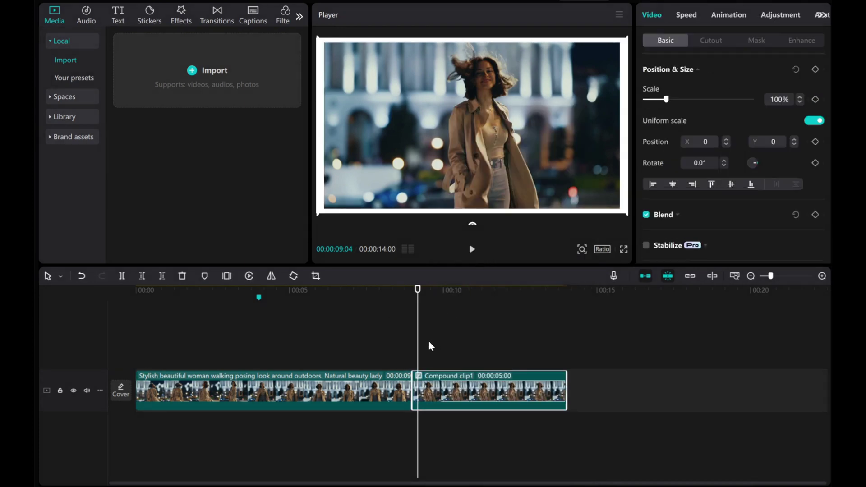
left_click(260, 294)
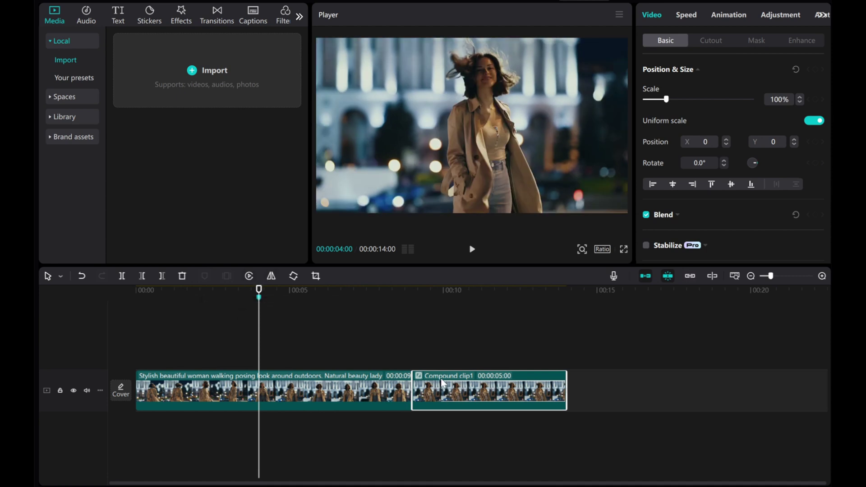
left_click_drag(439, 384, 307, 347)
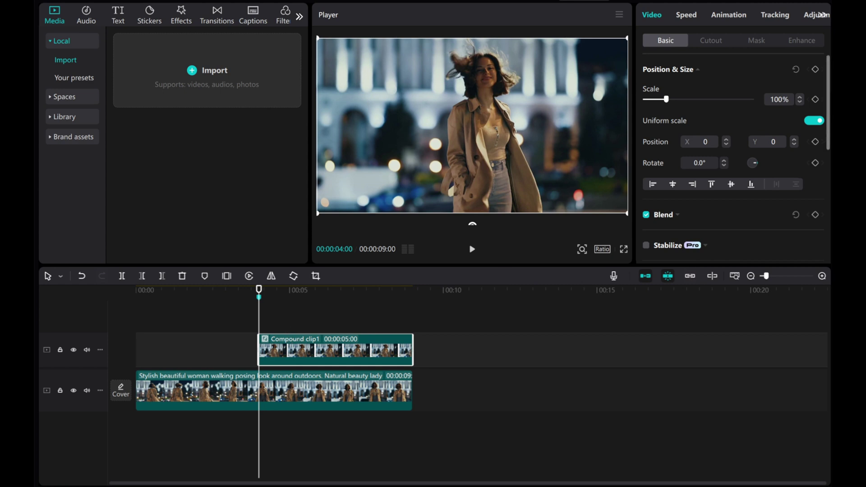
Step: Keyframe Compound clip1 at 04:00, then scale it to 62% and rotate to -7.1° shortly after
left_click(815, 69)
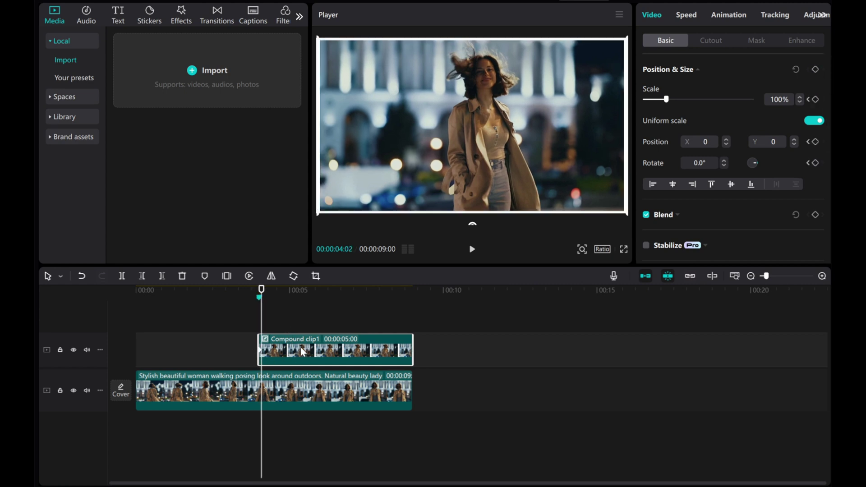
key("Right")
key("Right")
key("Right")
key("Right")
key("Right")
key("Right")
key("Right")
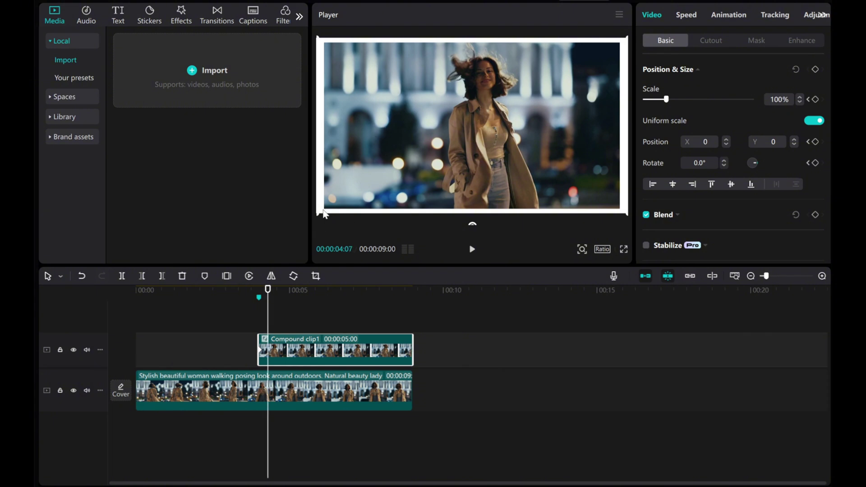
left_click_drag(322, 211, 374, 180)
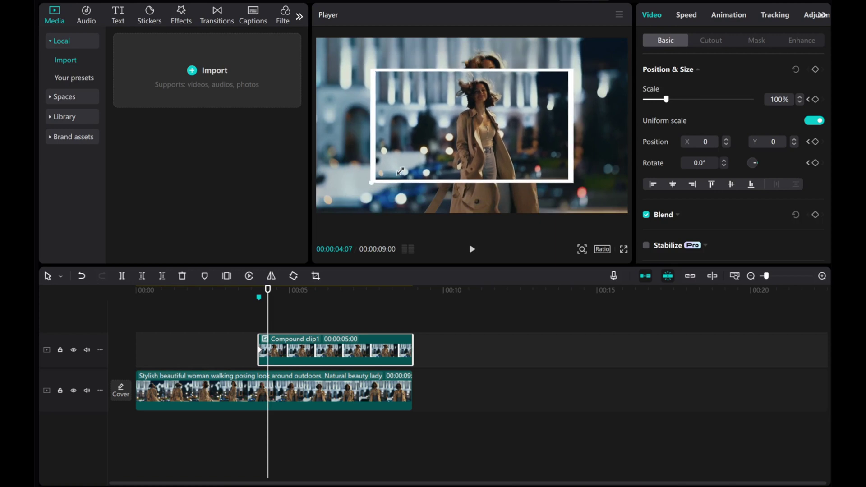
left_click_drag(479, 194, 481, 193)
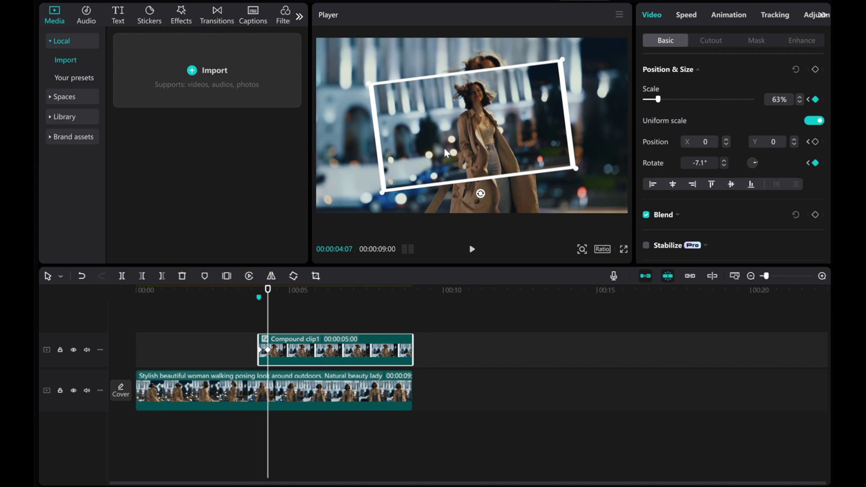
left_click_drag(388, 196, 389, 195)
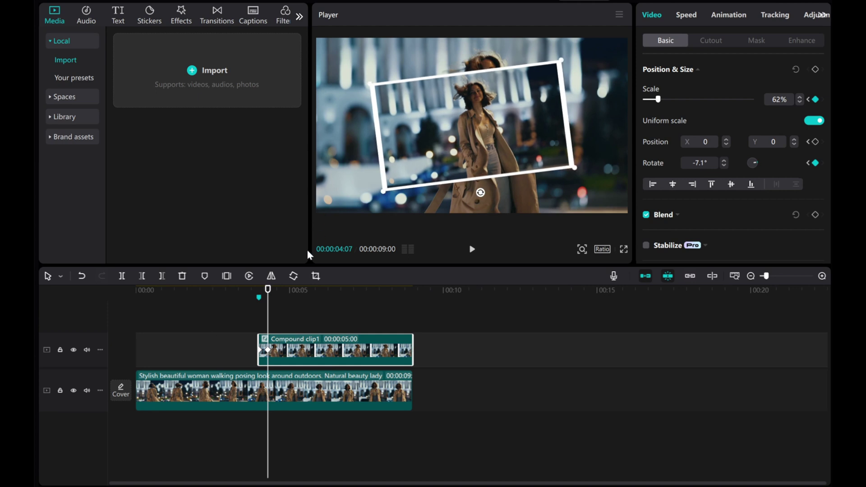
mouse_move(269, 313)
left_mouse_down()
mouse_move(240, 316)
mouse_move(291, 313)
mouse_move(259, 318)
left_mouse_up()
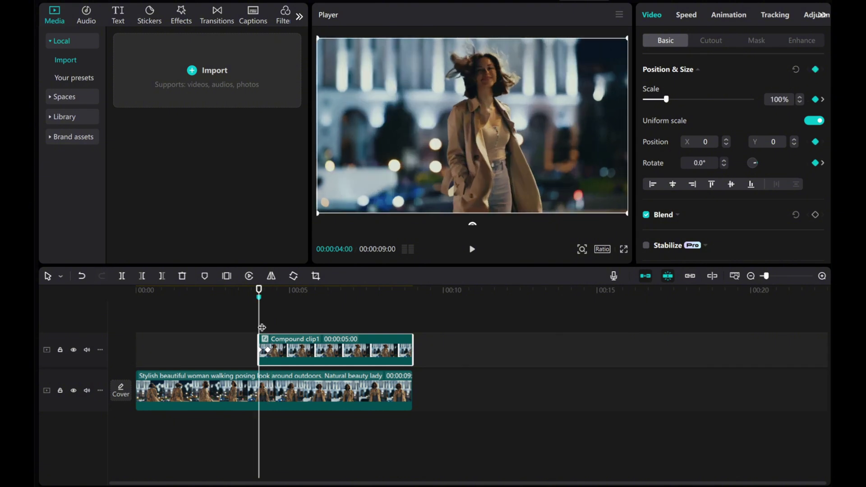
Step: Search sound effects for 'camera shutter' and add the first result at the playhead
left_click(89, 14)
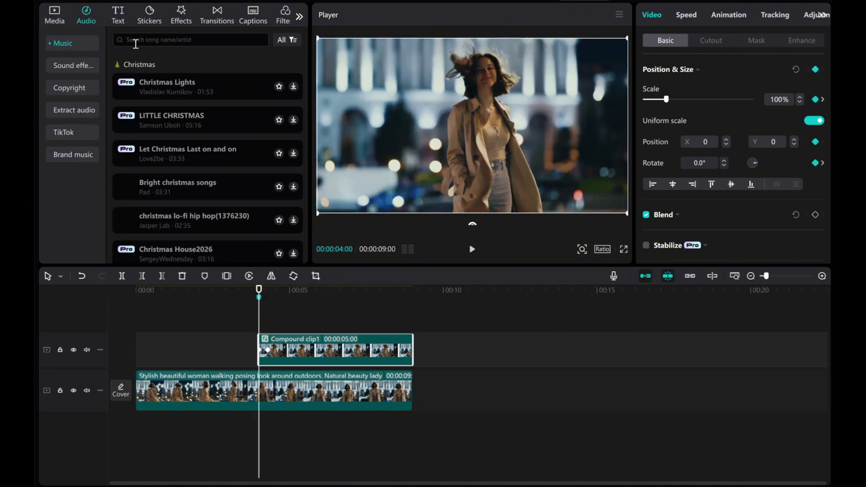
left_click(60, 67)
left_click(146, 41)
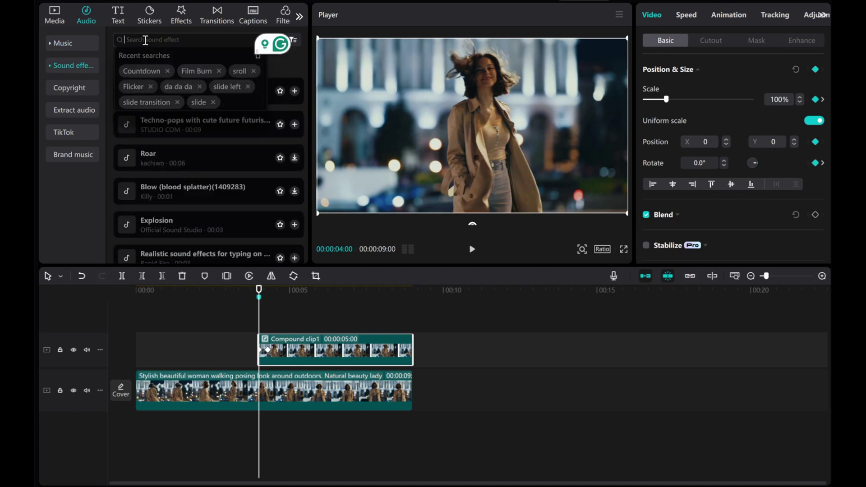
type("camera shutter")
key("Return")
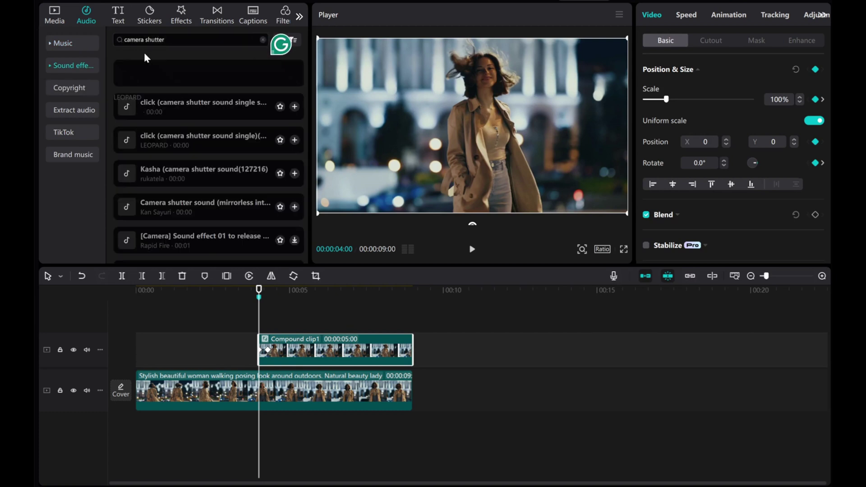
left_click(202, 70)
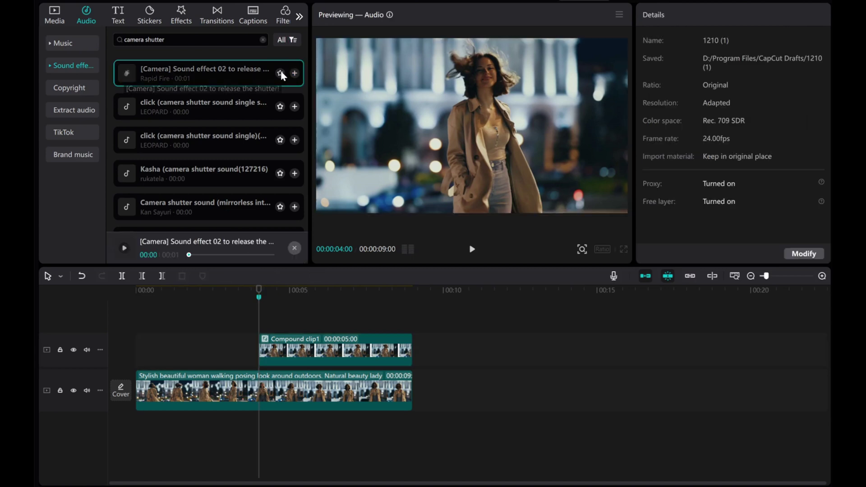
left_click(295, 74)
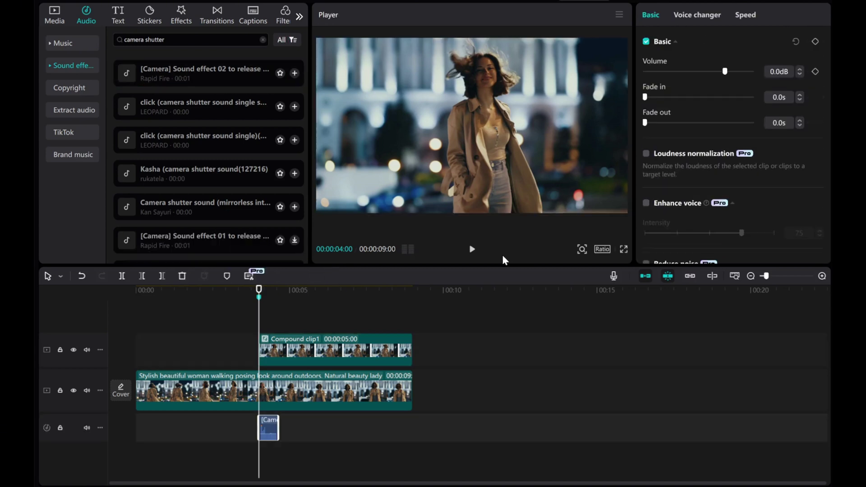
Step: Play back the snapshot effect with its shutter sound from just before 4 seconds
left_click(473, 250)
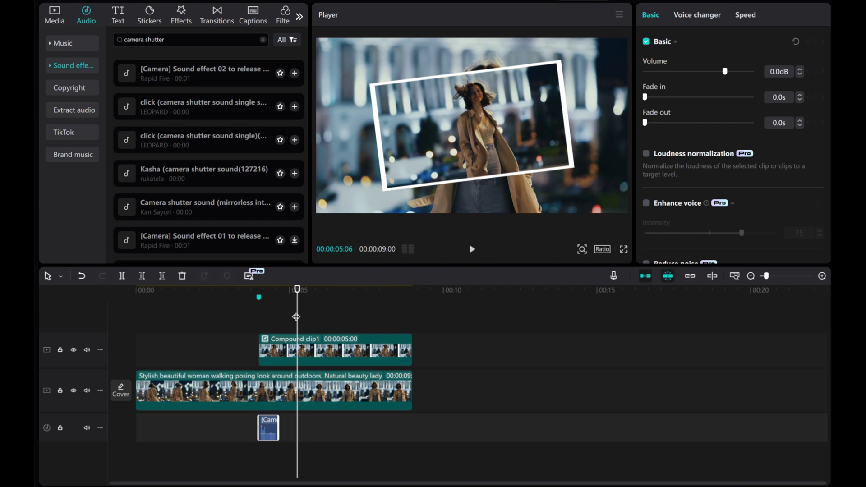
left_click_drag(296, 317, 259, 318)
left_click(470, 253)
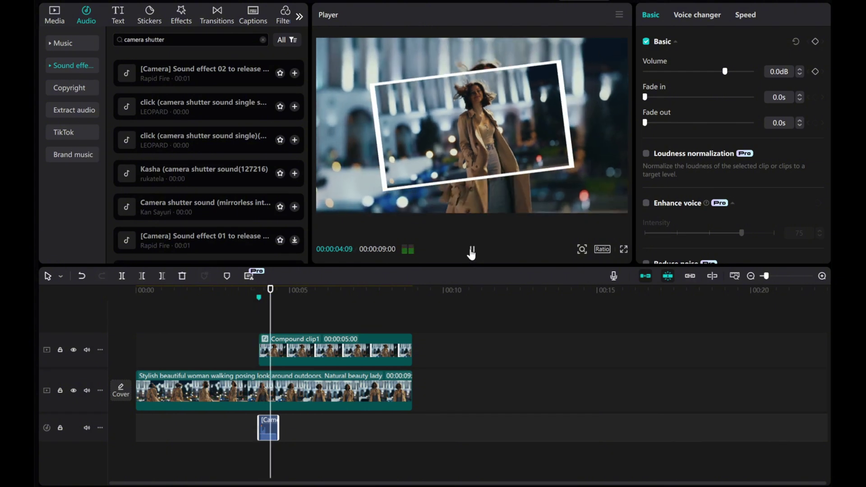
Step: Add a starting Opacity keyframe to the main clip at 00:00:04:00
key("space")
left_click_drag(299, 306, 259, 318)
left_click(247, 399)
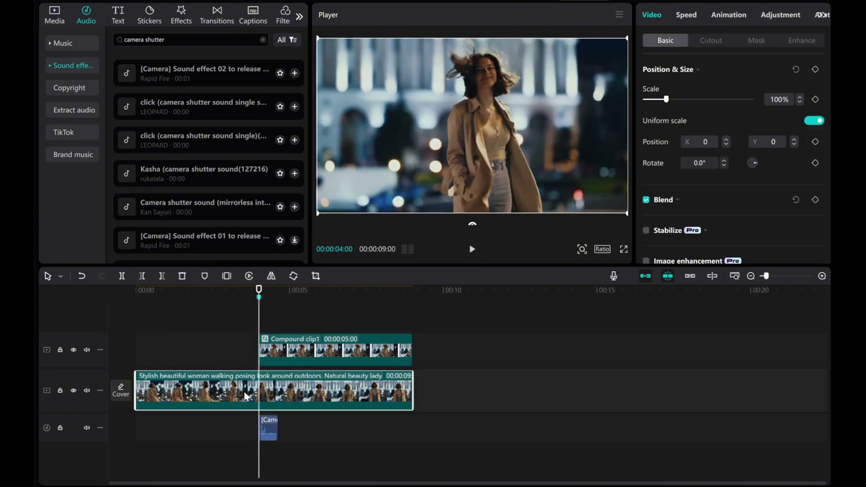
scroll(688, 180, "down", 3)
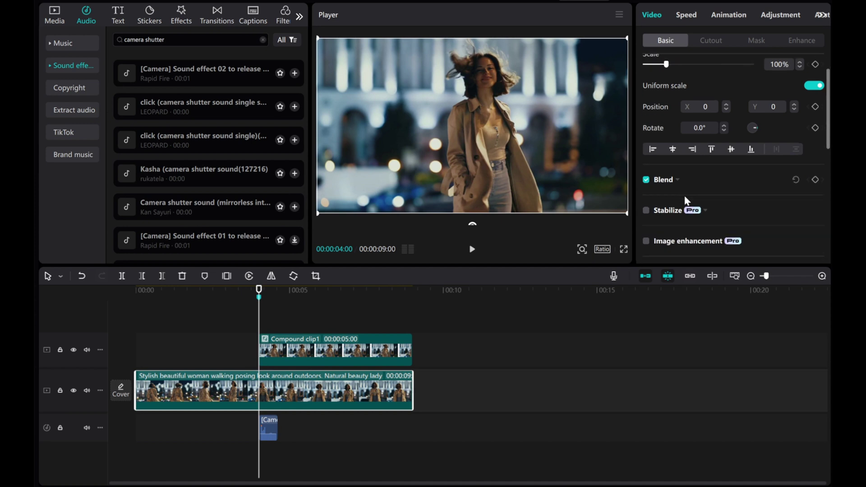
left_click(678, 136)
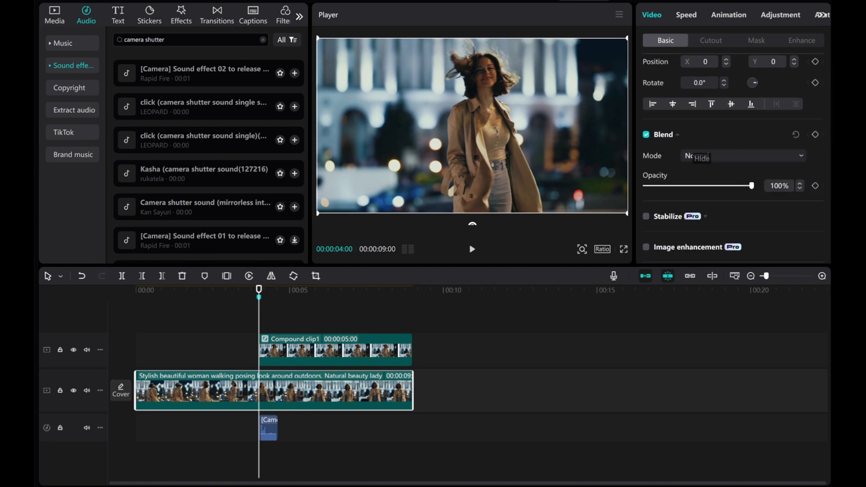
left_click(816, 186)
Step: Drop the main clip's opacity to 37% at 04:07 and review the dimming
left_click(293, 361)
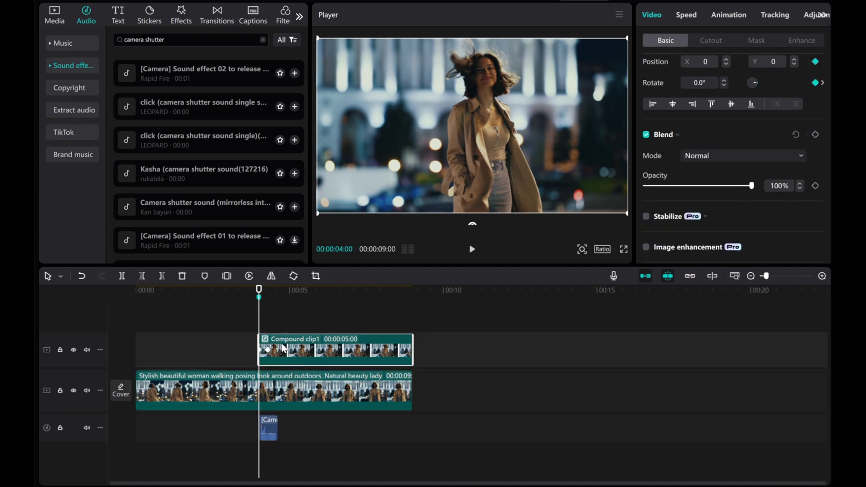
key("ctrl+z")
left_click(272, 392)
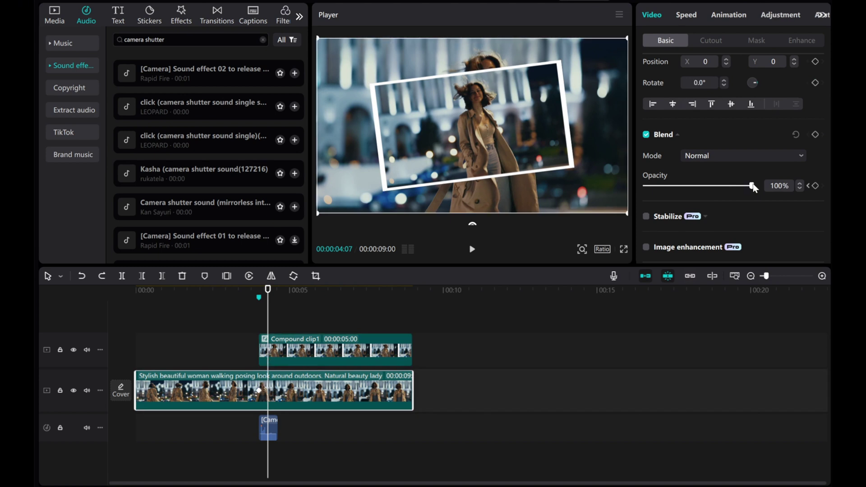
left_click_drag(752, 185, 683, 191)
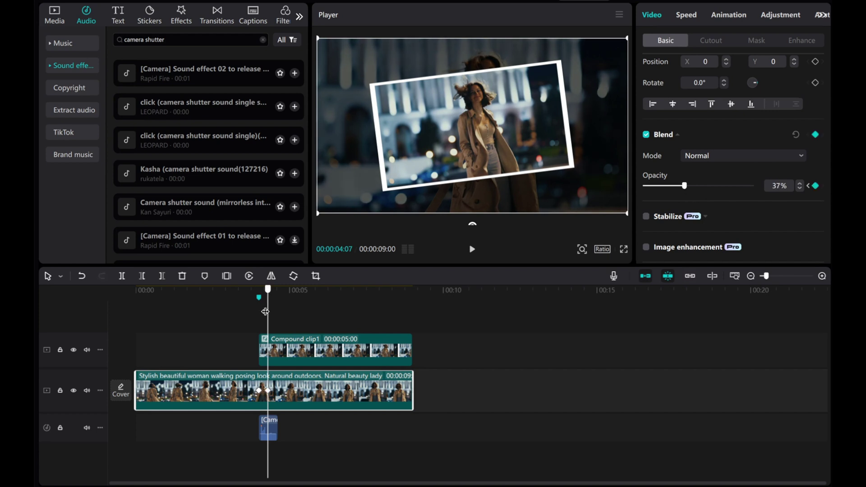
left_click_drag(266, 312, 236, 312)
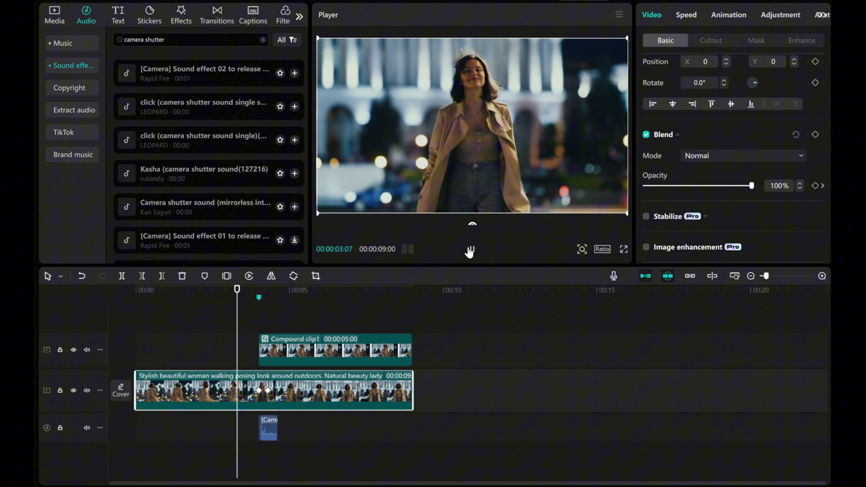